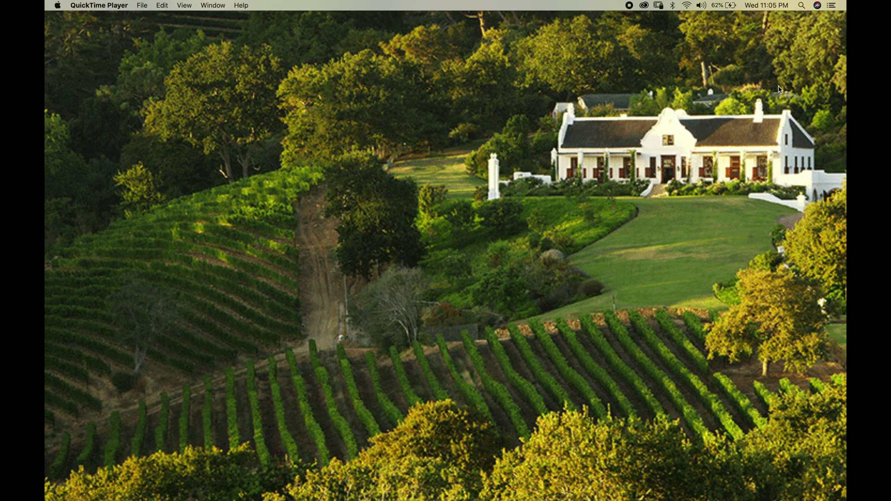
Reveal the macOS Dock and launch Chrome.
mouse_move(841, 139)
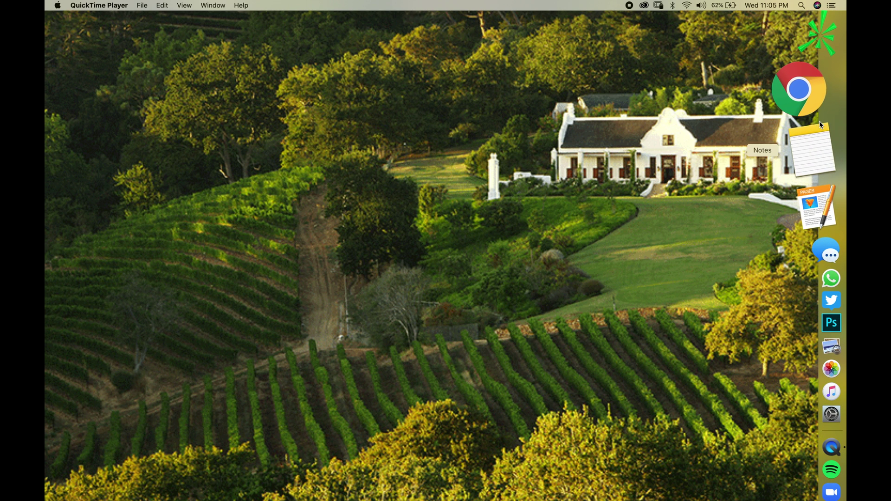
left_click(812, 72)
Search Google for 'zoom'.
type("zoom")
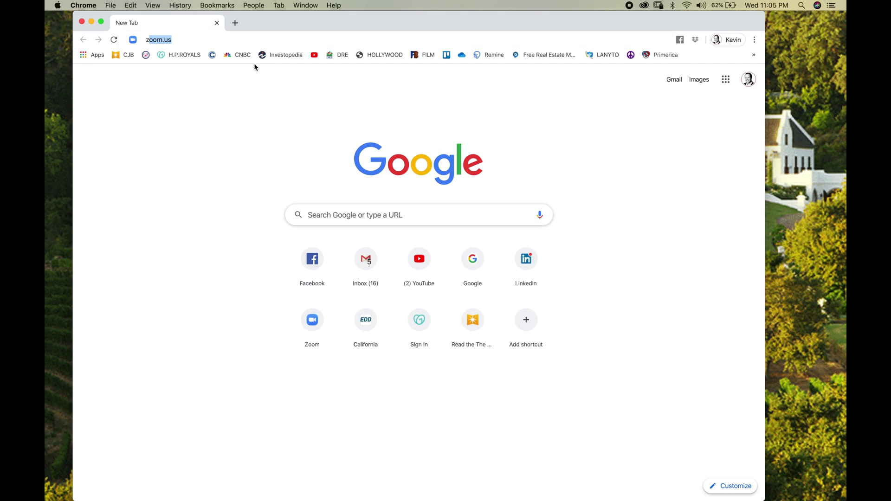
key("Return")
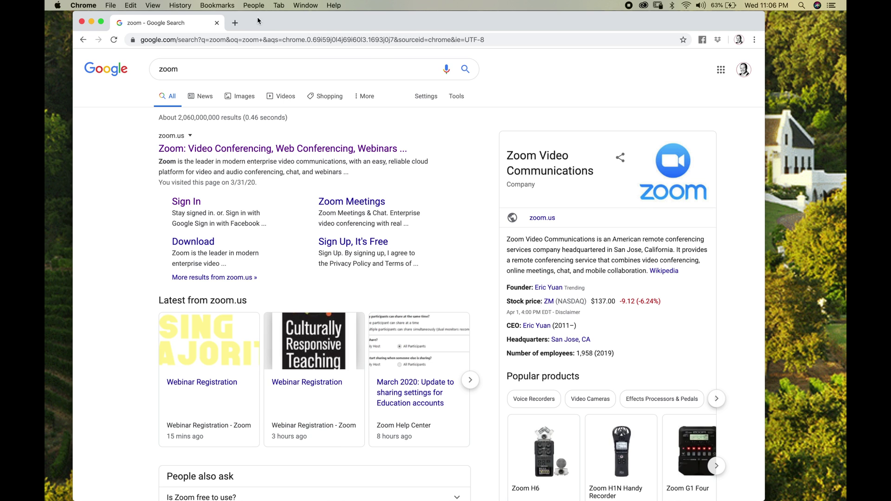
Open zoom.us in a new tab and close the Google search tab.
left_click(234, 23)
type("zoo")
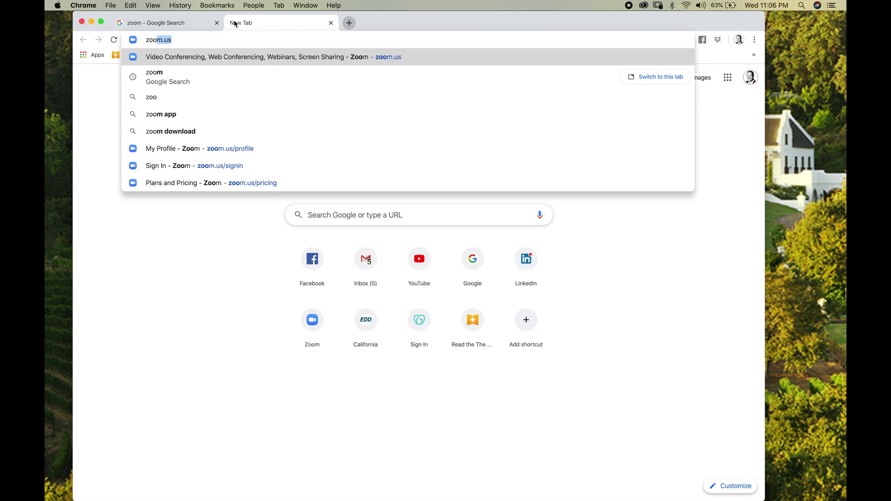
key("Return")
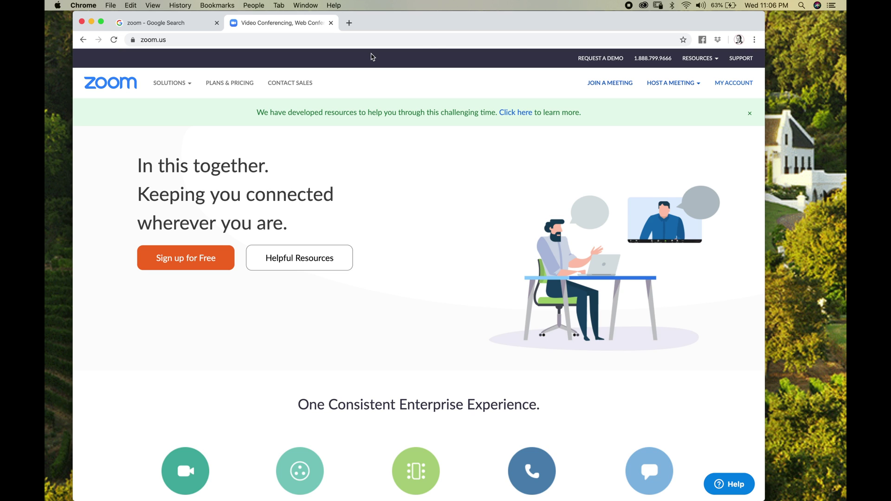
left_click(216, 23)
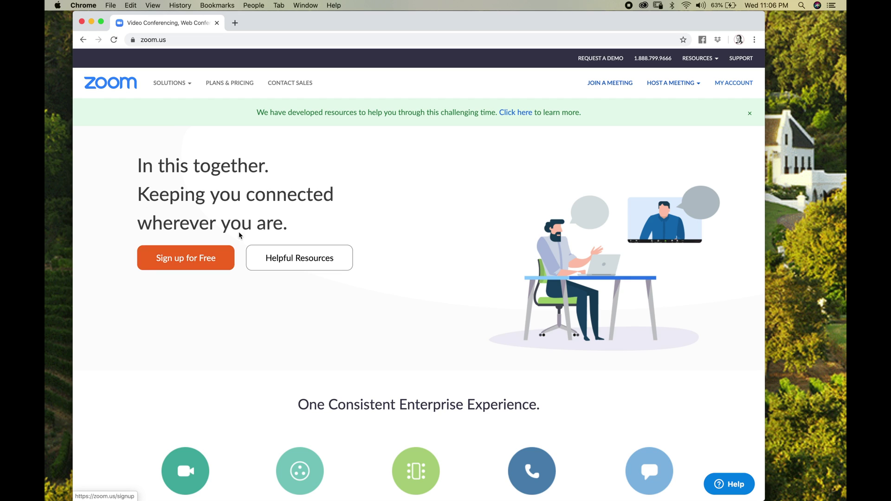
Open Plans & Pricing and highlight the Basic plan's 40-minute meeting limit.
left_click(227, 86)
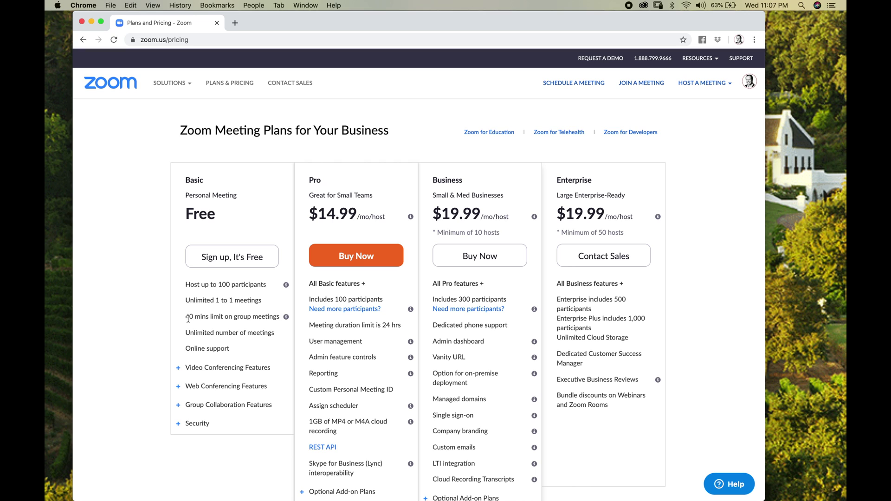
left_click_drag(186, 317, 211, 327)
mouse_move(707, 84)
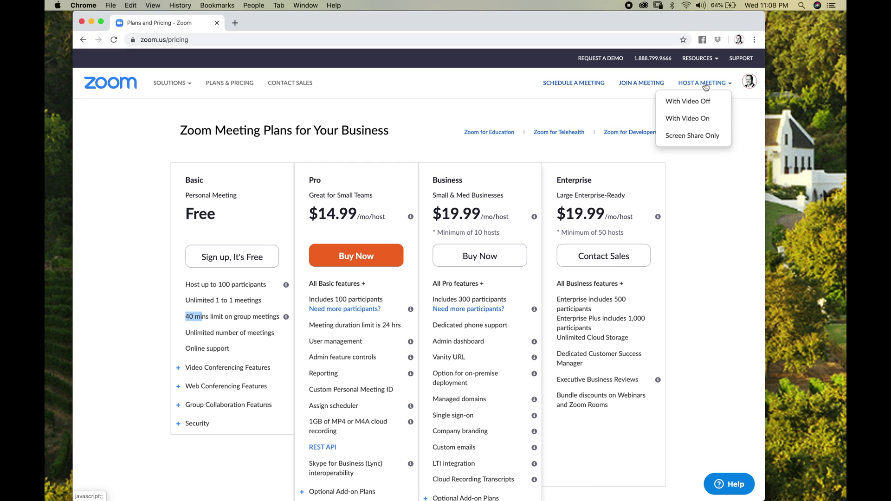
Go through Join a Meeting to the Schedule a Meeting form.
left_click(633, 86)
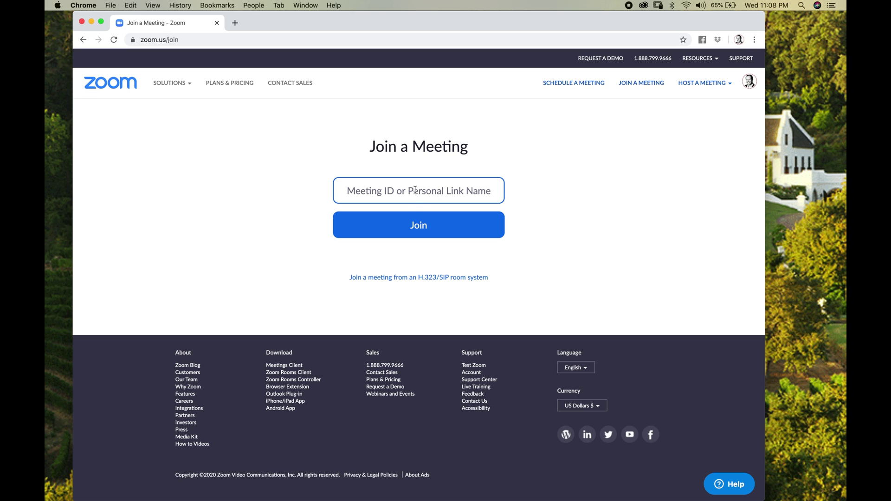
left_click(579, 86)
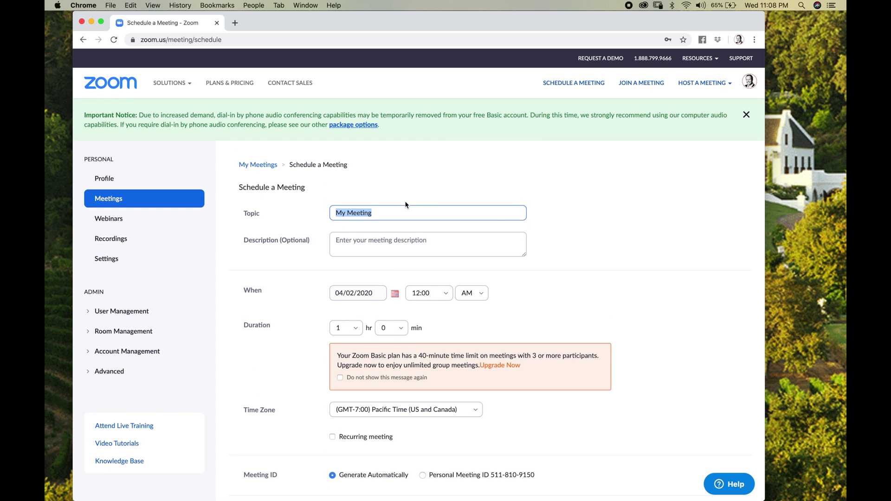
Enter the host's name as the meeting topic, accepting the autofill suggestion.
type("Tony Fletcher")
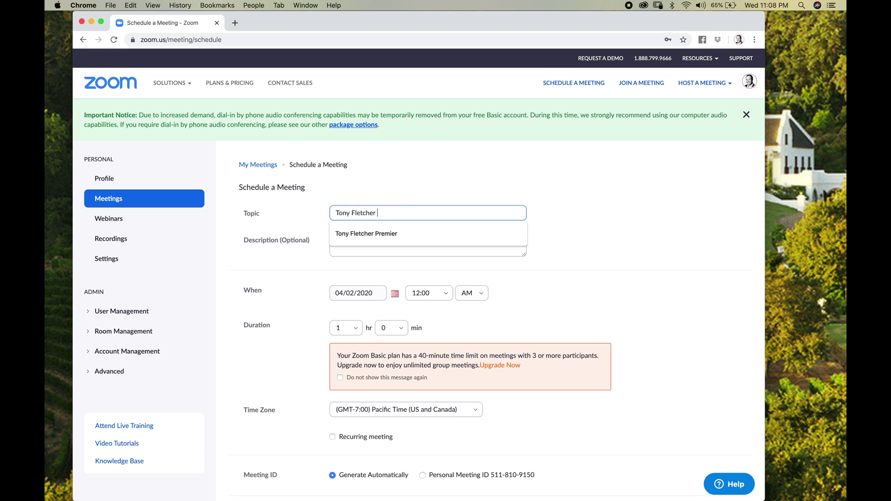
key("Down")
key("Return")
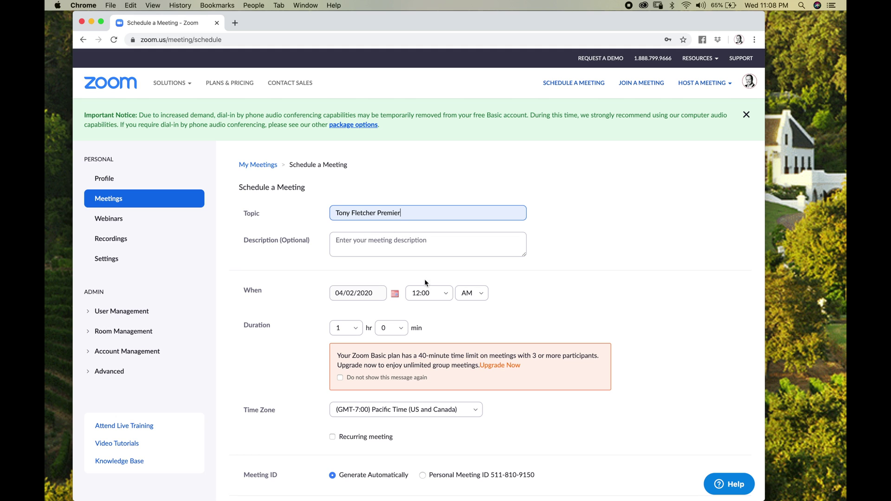
Set the start time to 3:00 PM and the duration to 0 hr 30 min.
left_click(446, 295)
scroll(432, 378, "down", 1)
left_click(431, 379)
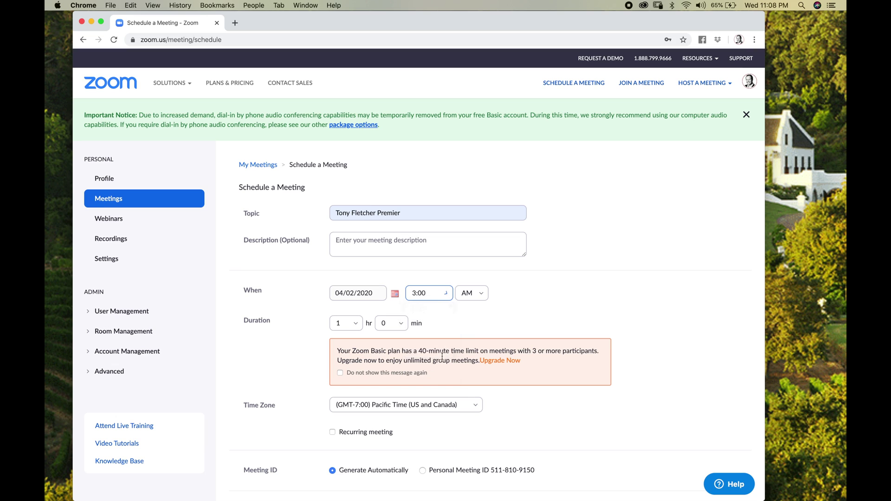
left_click(473, 293)
left_click(466, 331)
left_click(355, 323)
left_click(343, 336)
left_click(400, 326)
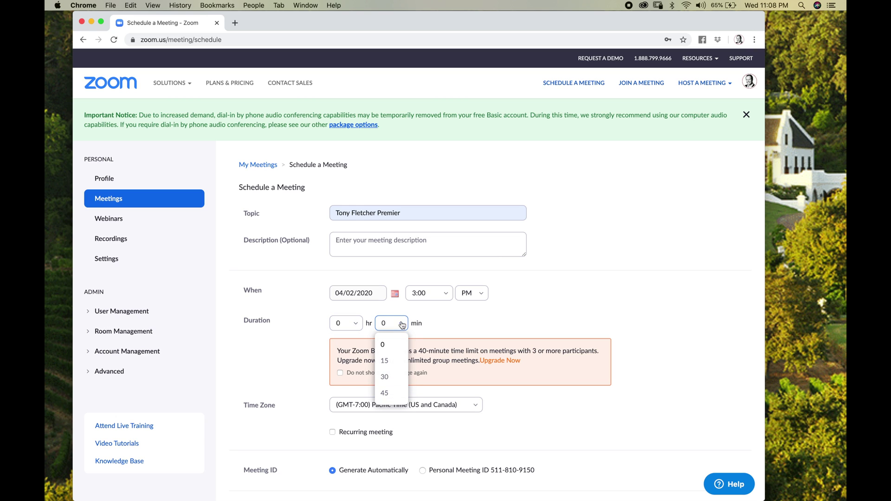
left_click(393, 377)
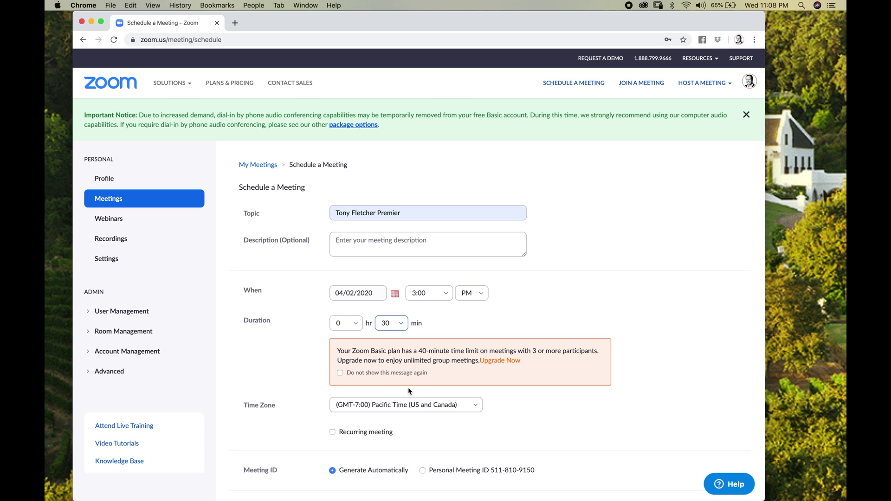
scroll(408, 387, "down", 5)
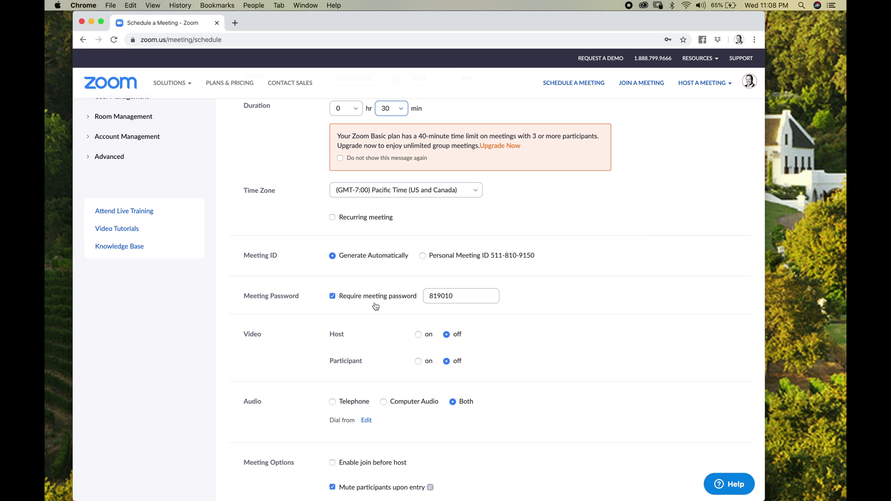
Turn host and participant video on, enable the waiting room, and save the meeting.
scroll(385, 316, "down", 3)
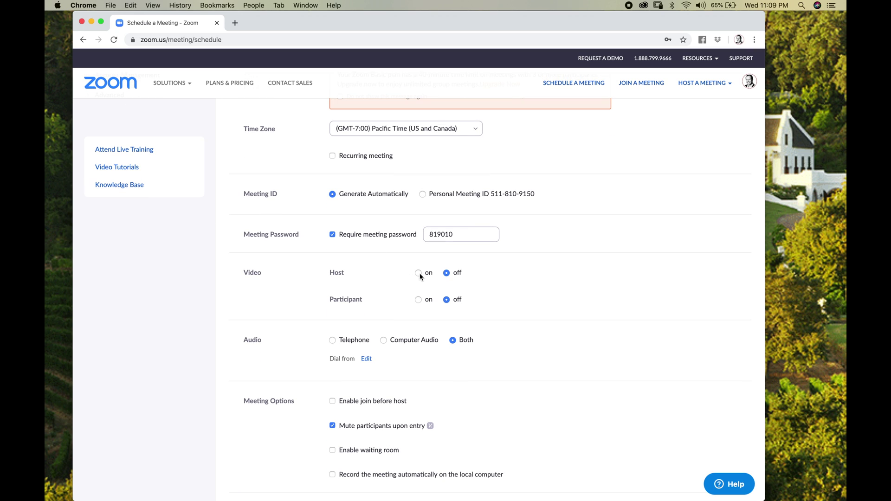
left_click(419, 273)
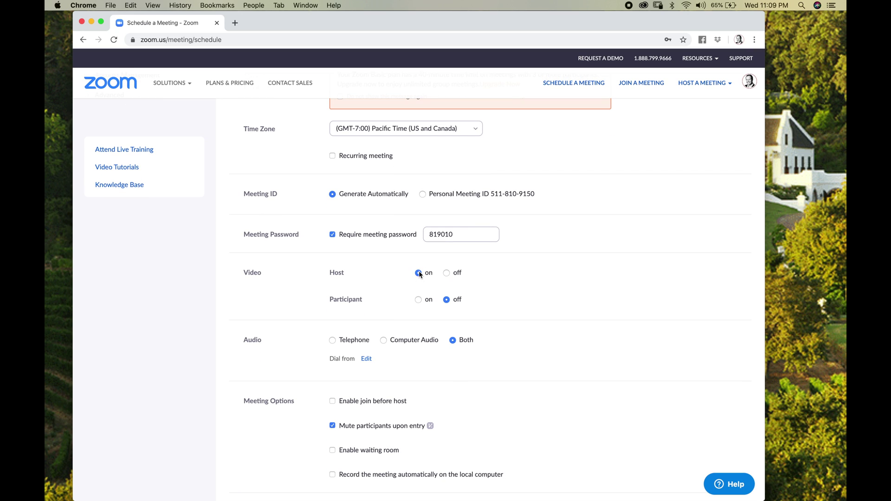
left_click(418, 300)
scroll(413, 360, "down", 5)
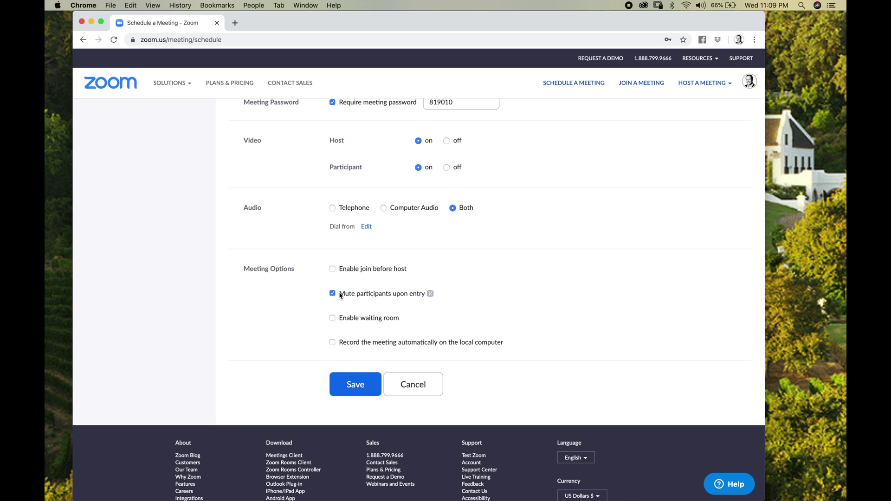
left_click(332, 319)
left_click(358, 385)
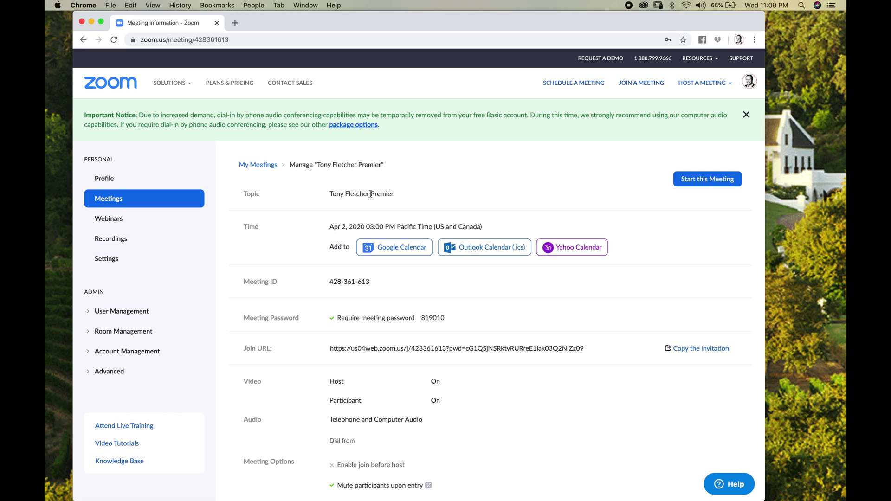
Copy the meeting invitation text to the clipboard and close the invitation preview.
left_click_drag(317, 197, 389, 197)
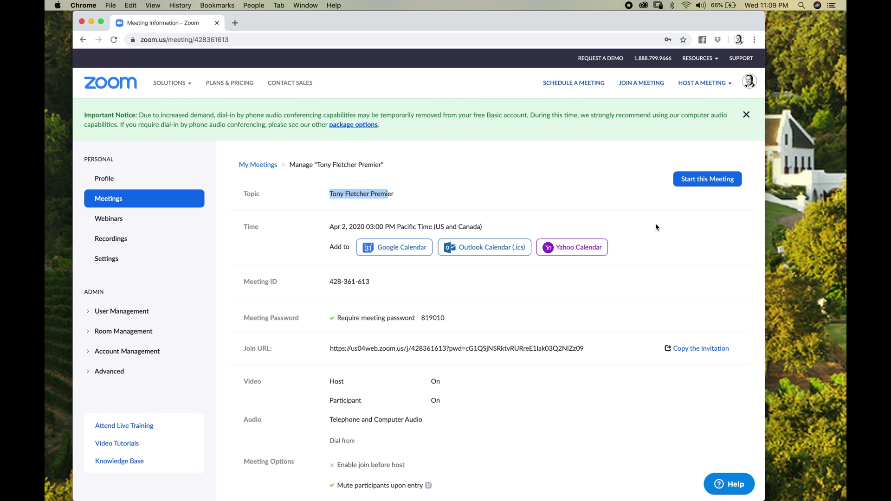
left_click(699, 349)
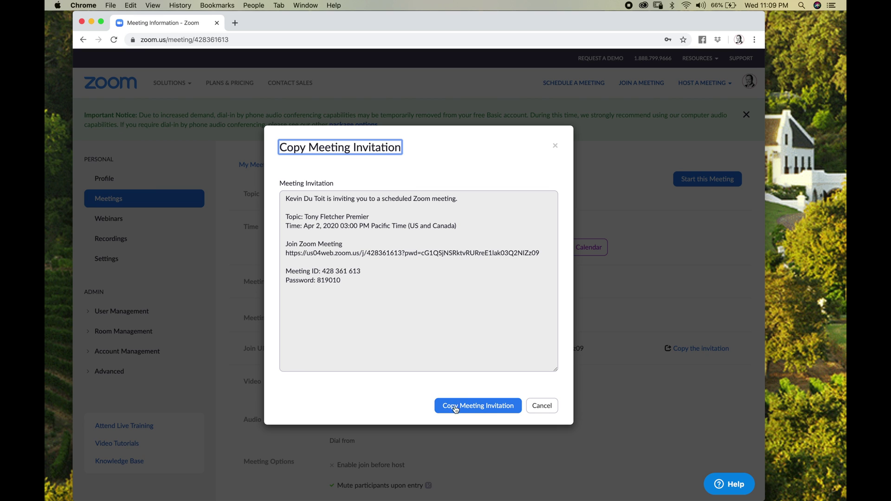
left_click(475, 407)
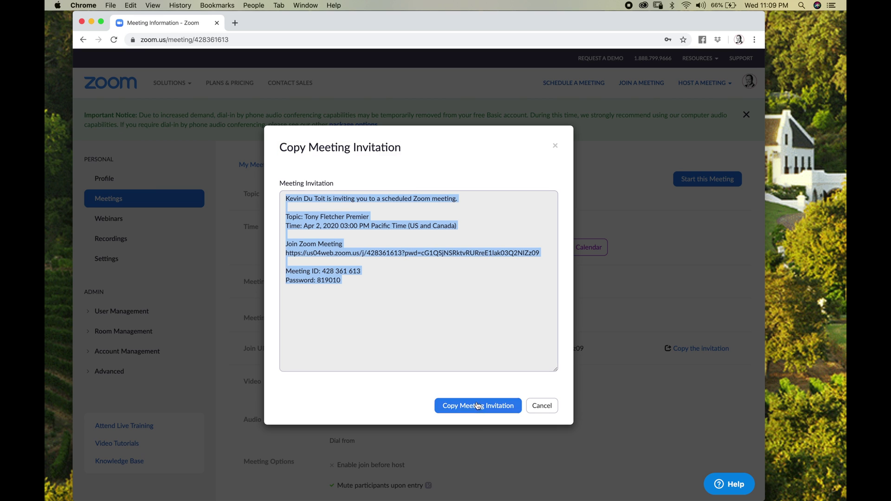
left_click(555, 145)
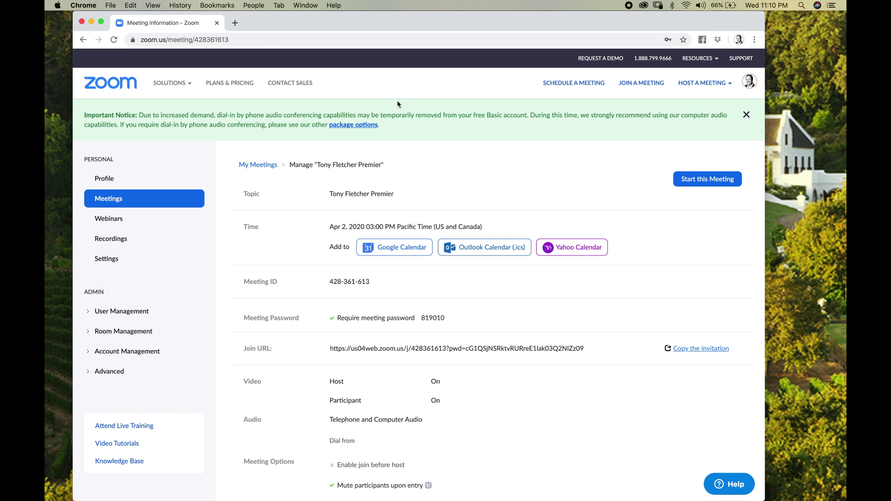
Open the Gmail inbox in a new browser tab.
left_click(235, 23)
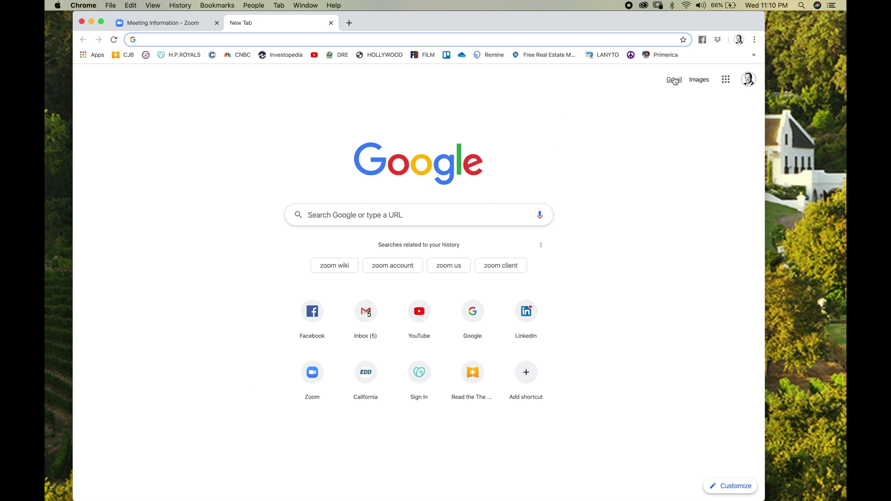
left_click(673, 79)
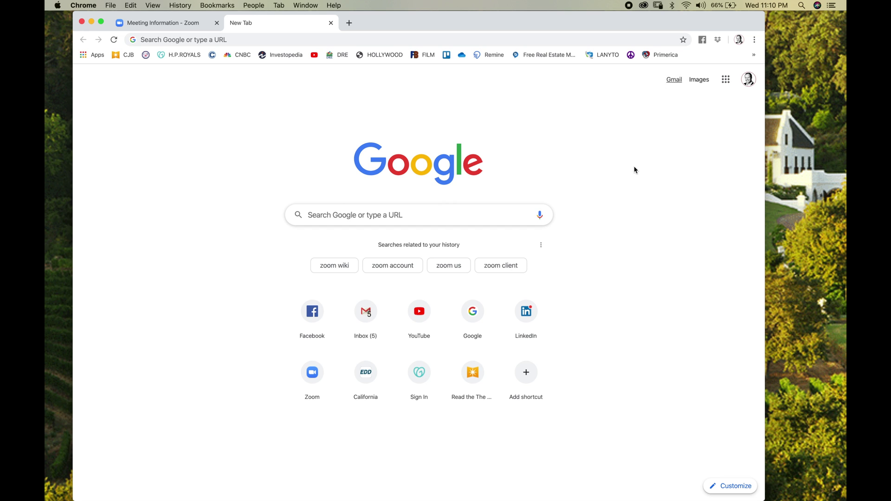
left_click(673, 80)
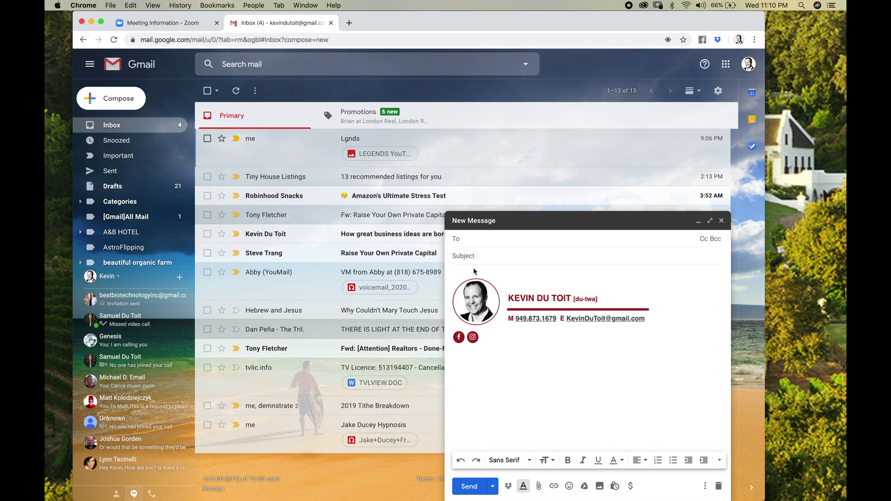
Paste the Zoom invitation into the message body and highlight its topic, time and join link.
left_click(474, 271)
key("super+v")
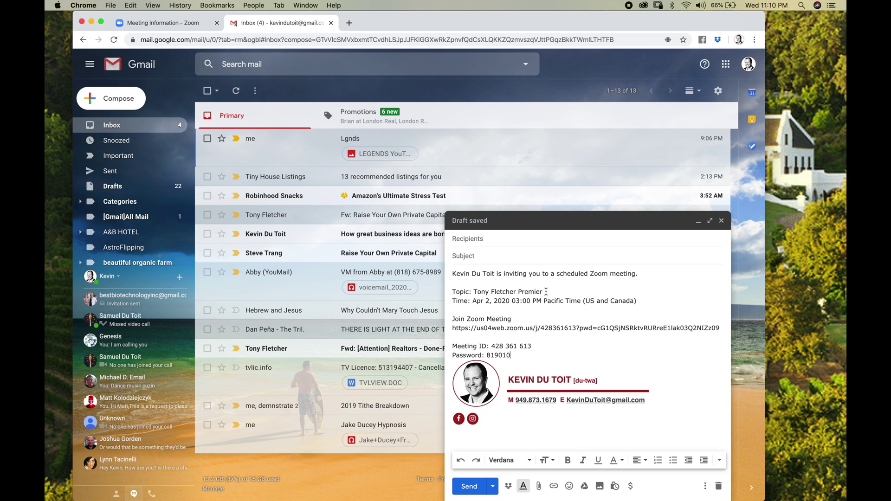
left_click_drag(546, 291, 486, 292)
left_click_drag(638, 301, 526, 302)
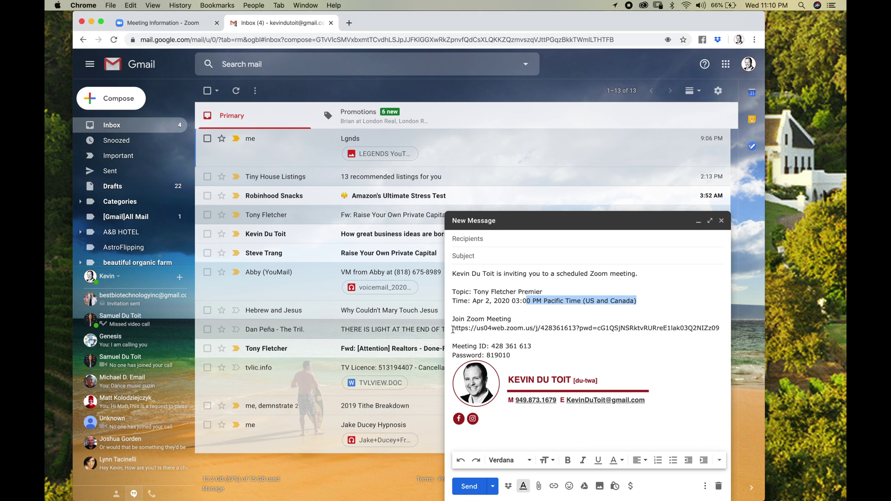
left_click_drag(453, 328, 633, 326)
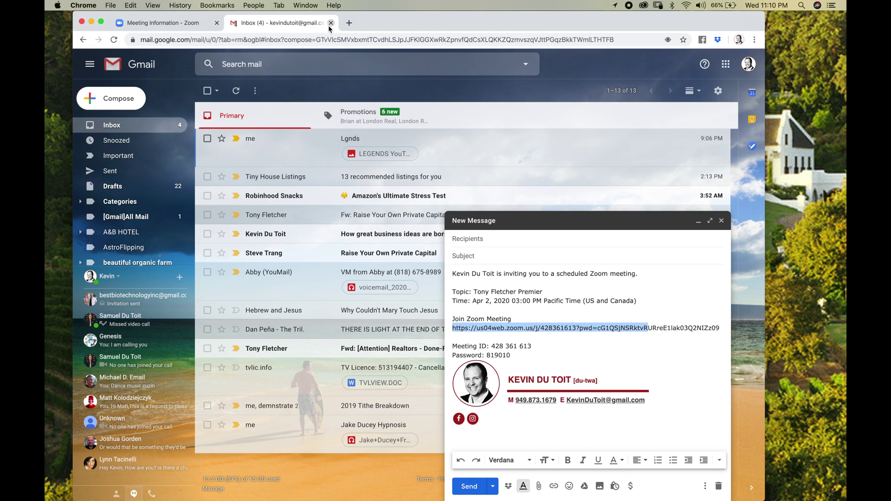
Set the subject to 'Test', keep the message as a draft, and close the Gmail tab.
left_click(470, 255)
type("Zoom meeting link")
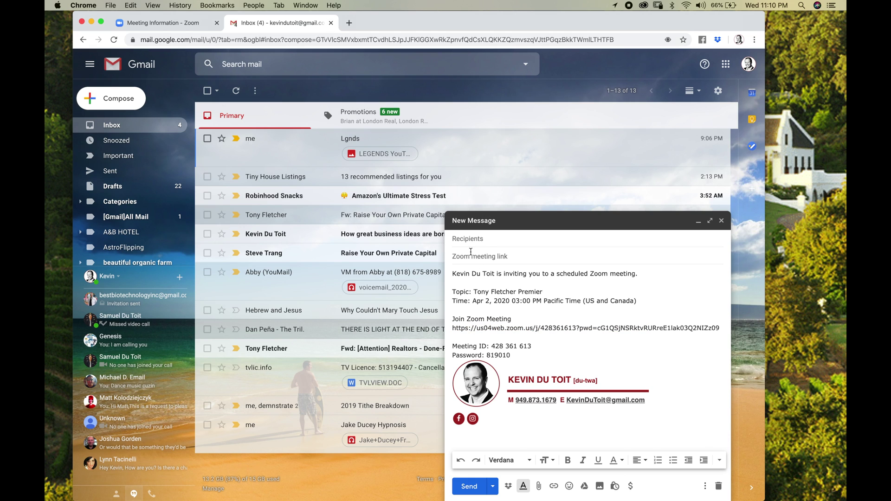
key("super+a")
type("Test")
left_click(473, 240)
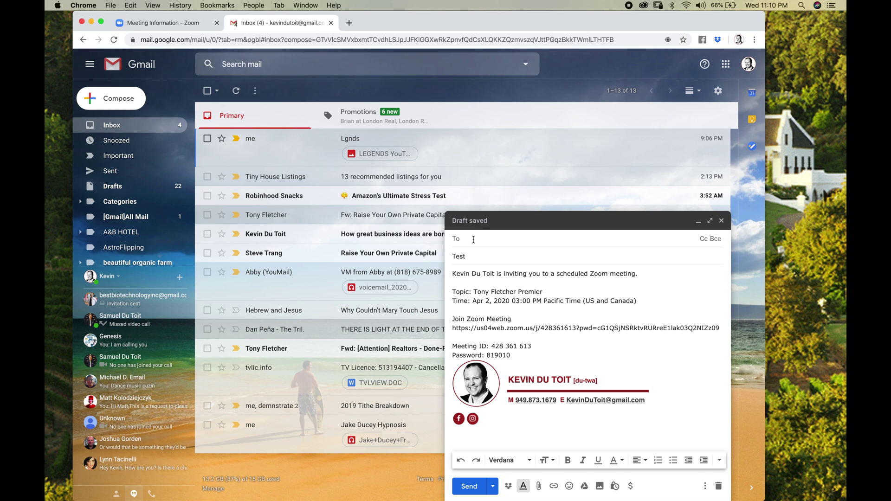
left_click(721, 220)
left_click(330, 23)
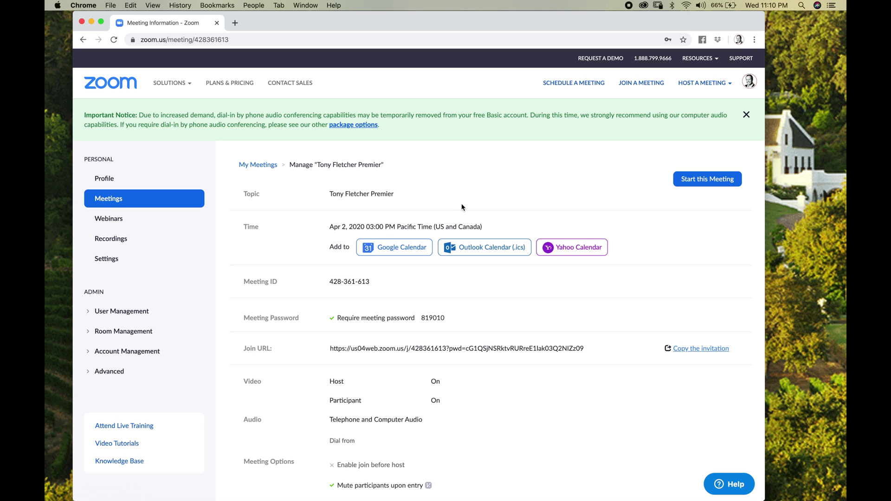
Start the scheduled meeting from its information page and let the browser open it in the Zoom app.
left_click(702, 180)
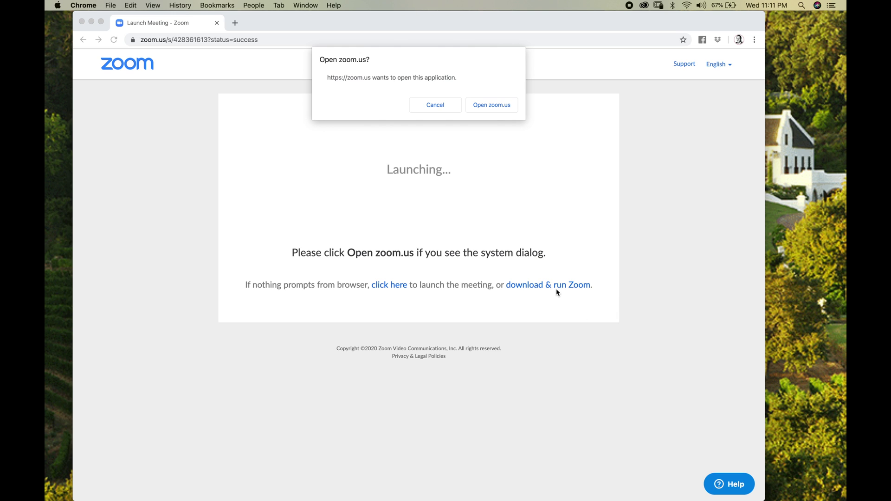
left_click(486, 110)
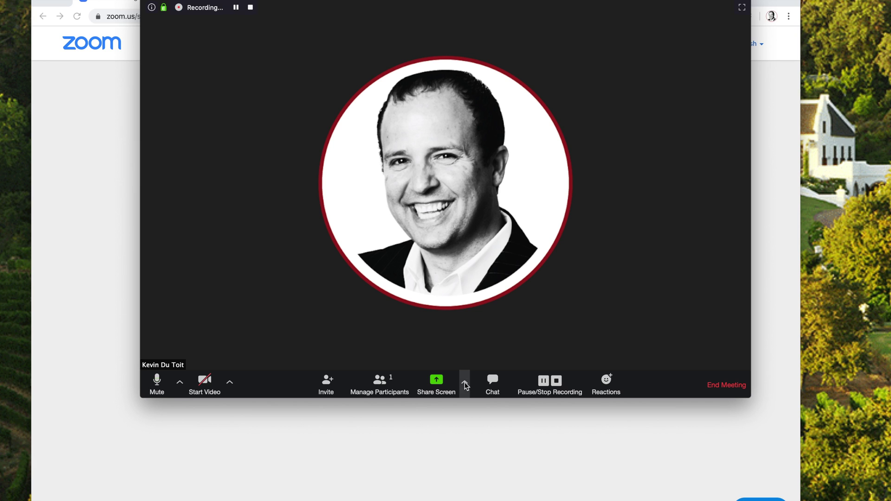
Show the Participants and Chat panels and send the message 'test' to Everyone.
left_click(377, 383)
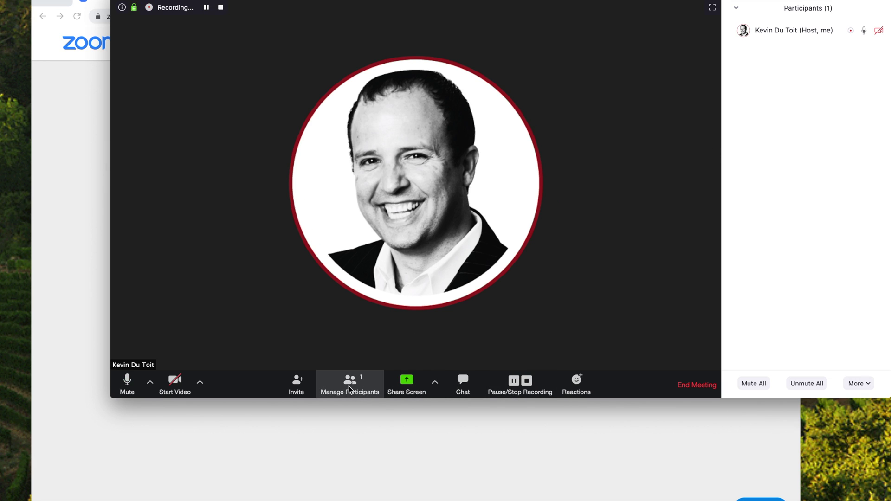
left_click(464, 384)
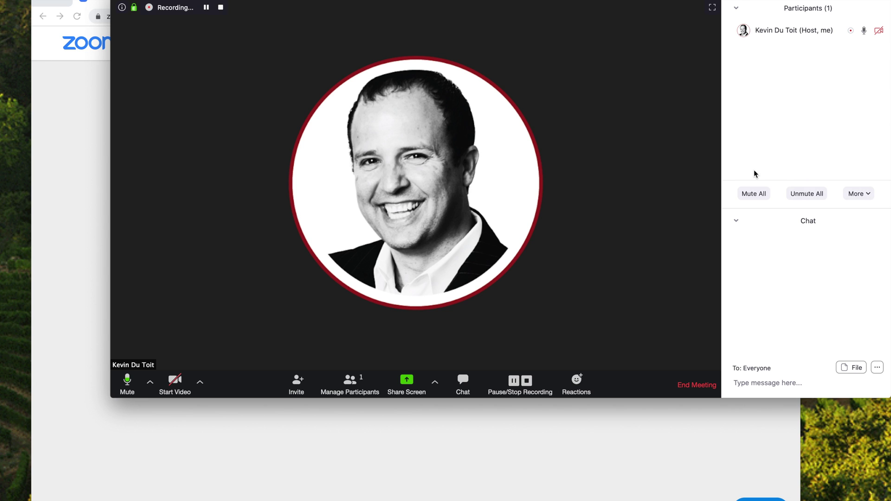
left_click(751, 379)
type("test")
key("Return")
mouse_move(879, 37)
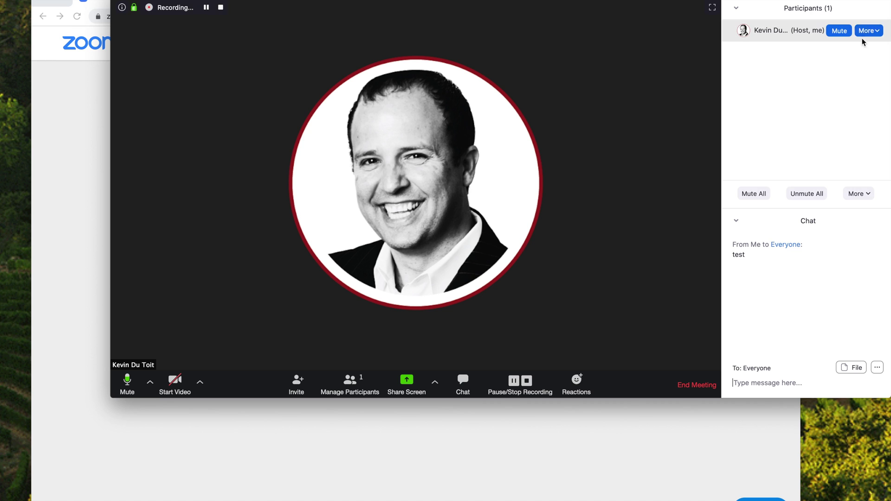
left_click(841, 31)
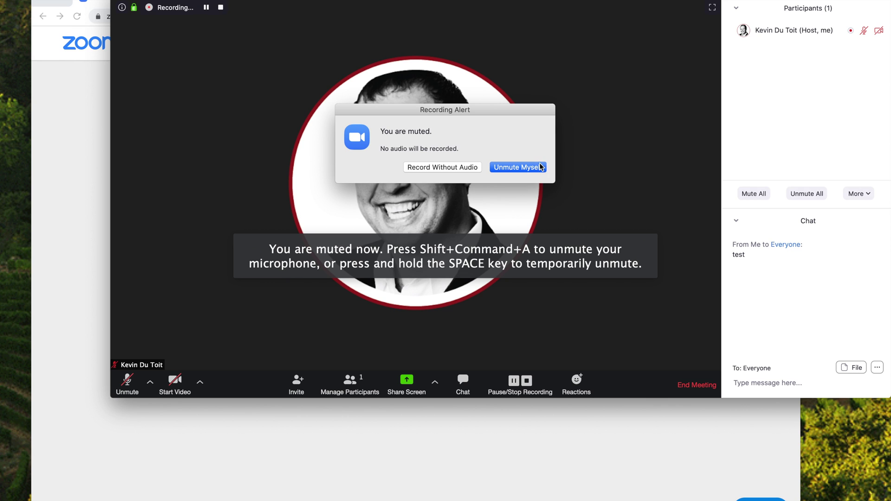
left_click(516, 167)
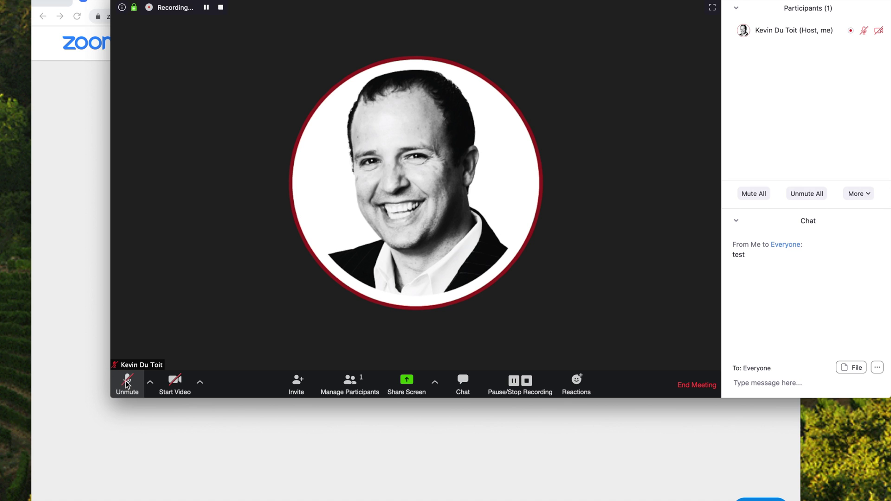
left_click(126, 383)
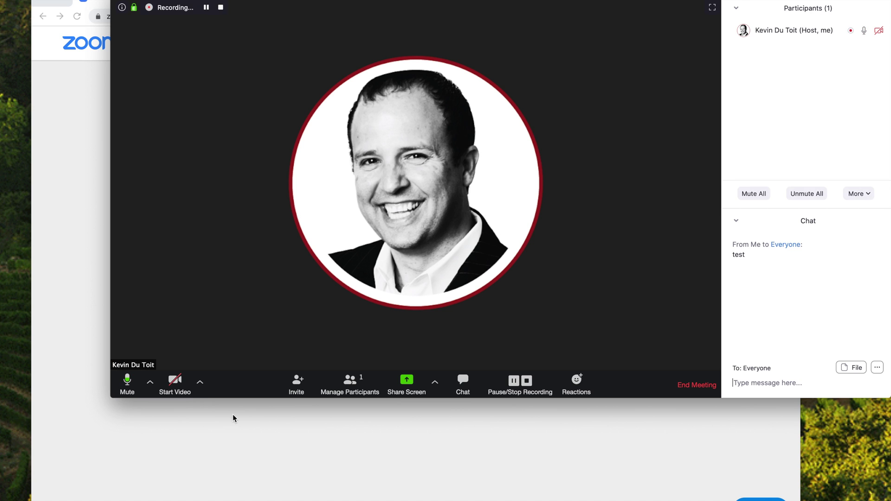
left_click(127, 386)
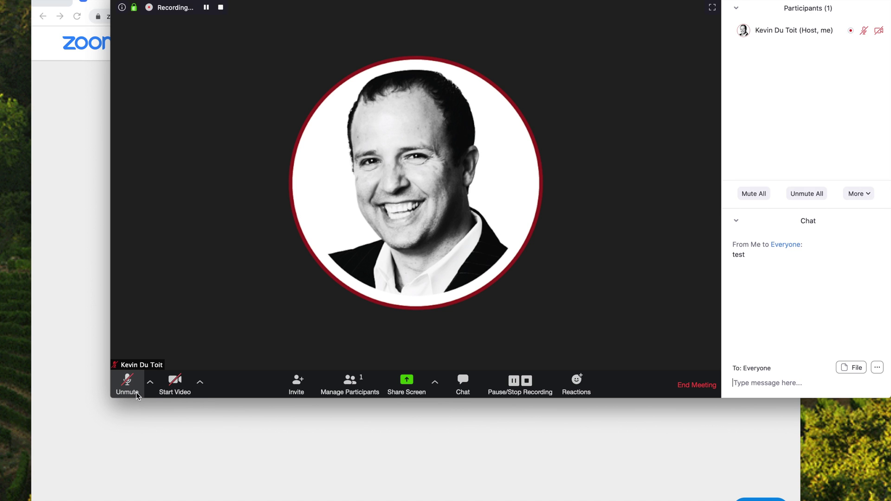
left_click(126, 389)
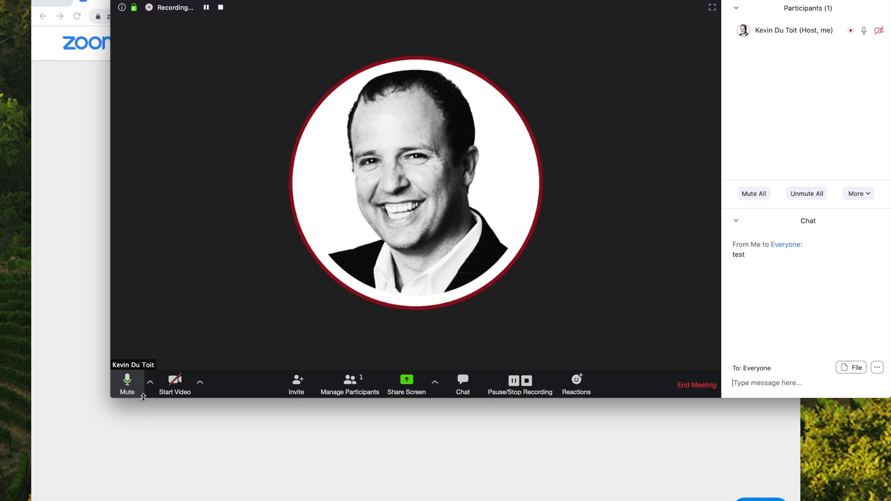
left_click(434, 383)
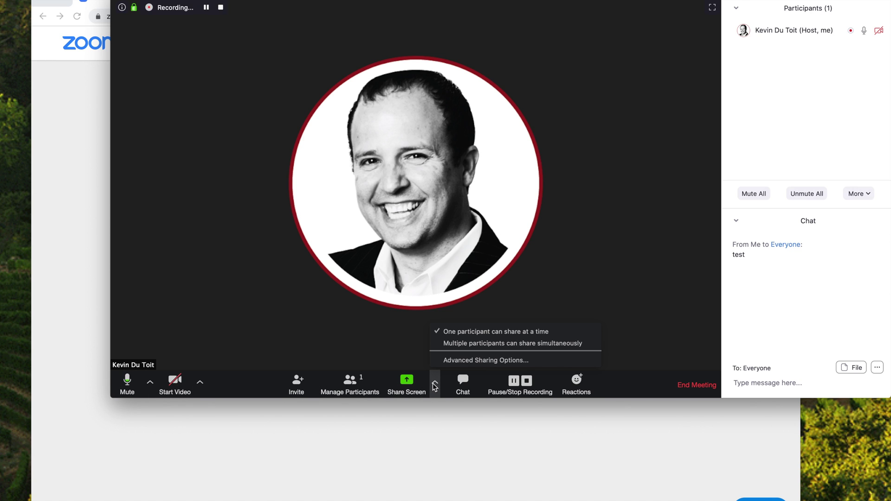
left_click(433, 383)
left_click(433, 385)
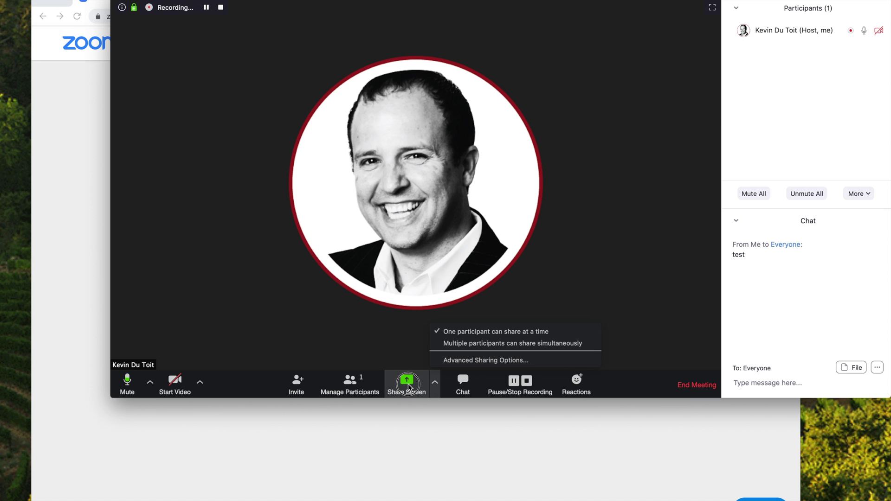
left_click(408, 387)
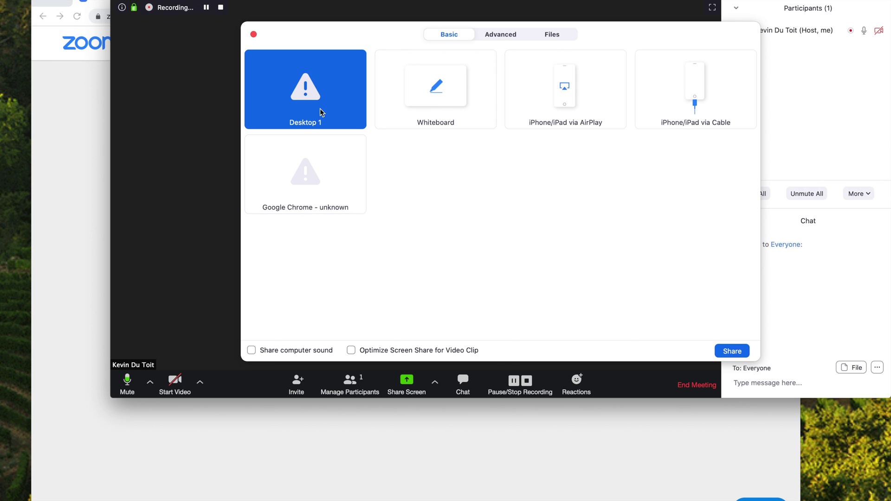
left_click(733, 352)
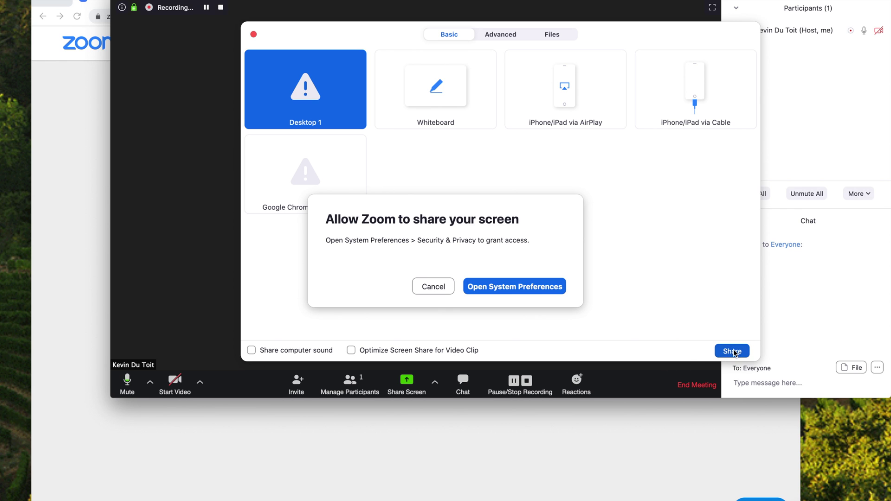
left_click(495, 289)
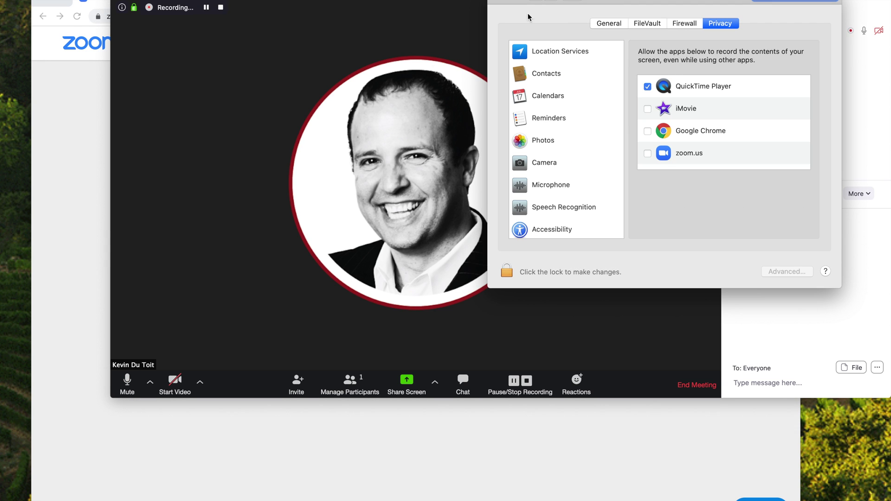
left_click(499, 1)
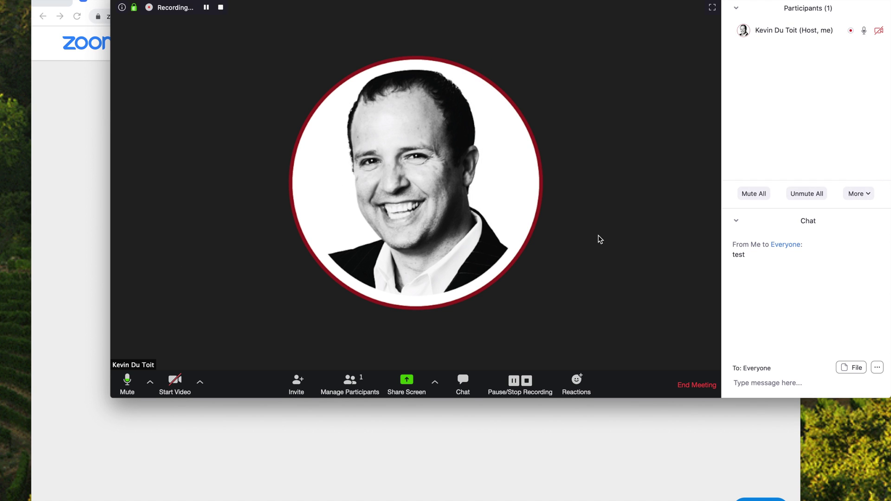
Open the Reactions menu and switch the meeting window to full screen.
left_click(572, 383)
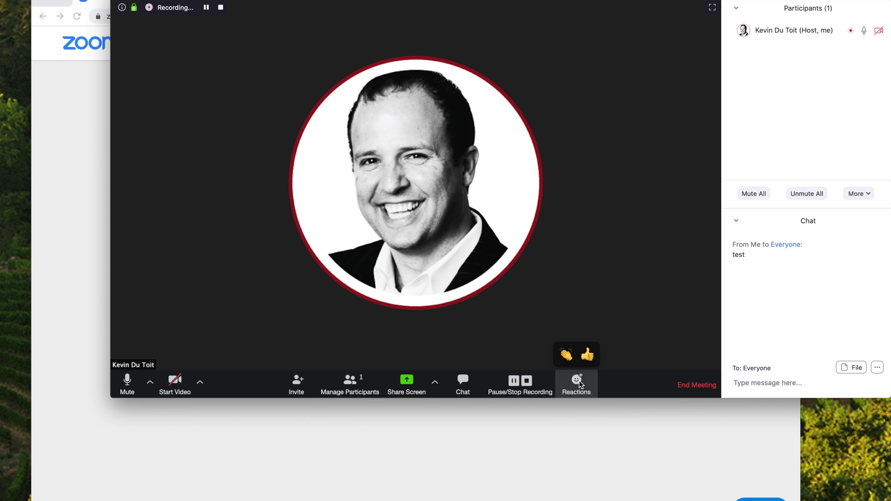
left_click(712, 9)
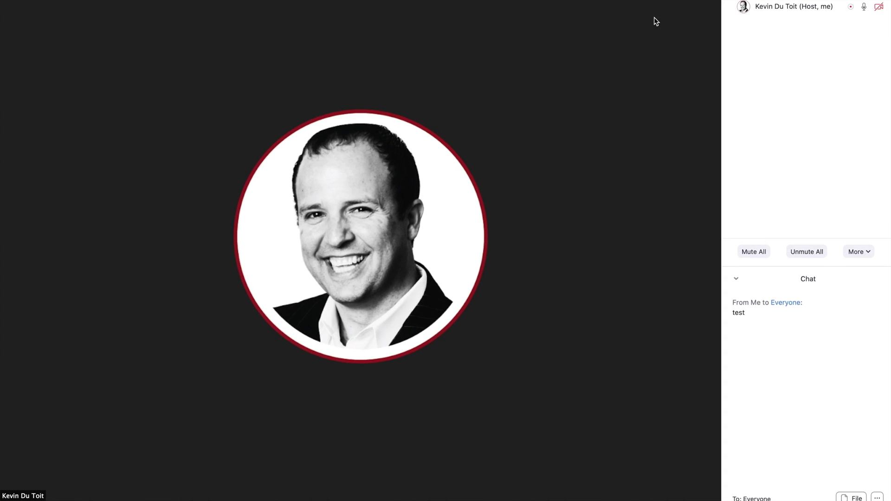